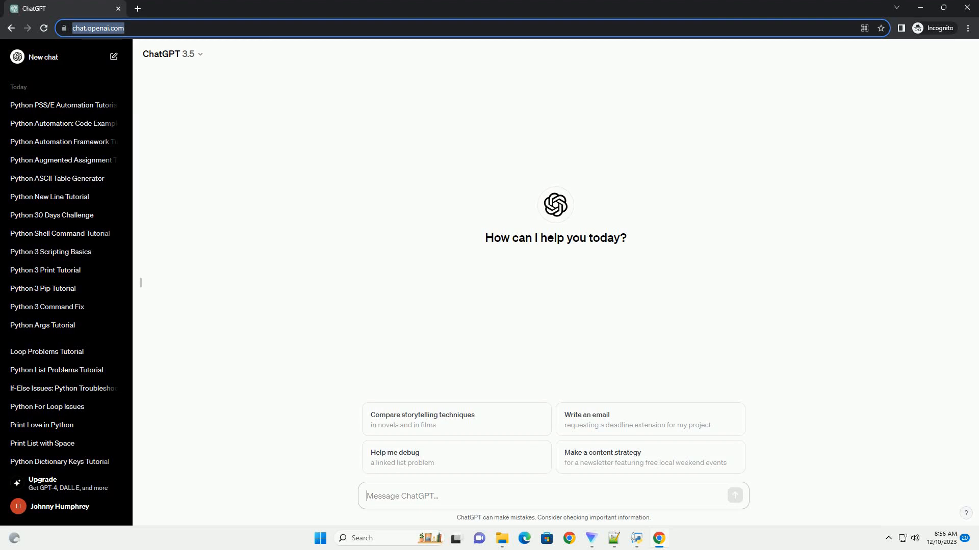
Send ChatGPT the pasted prompt requesting a Python basics Jupyter Notebook tutorial with code examples
type("write an informative tutorial about python basics jupyter notebook with code example")
key("Return")
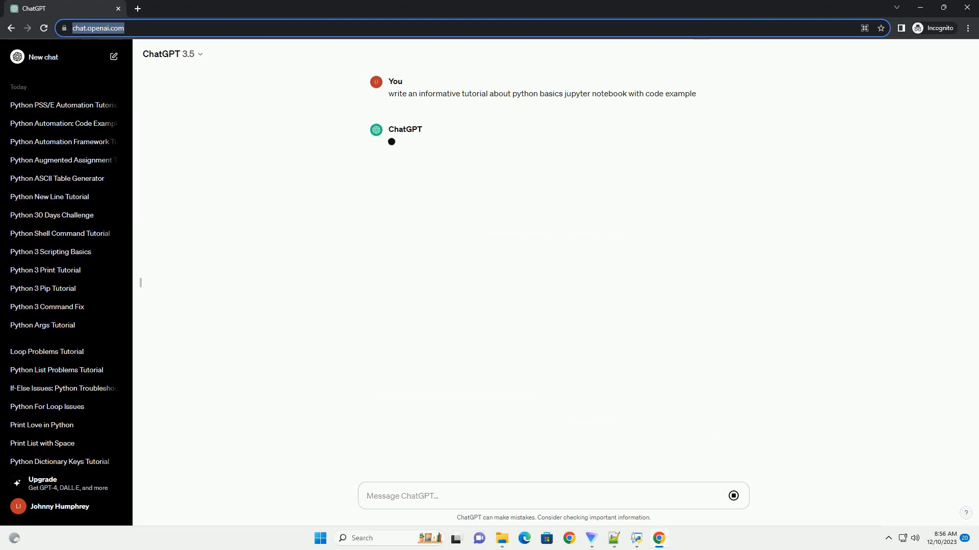